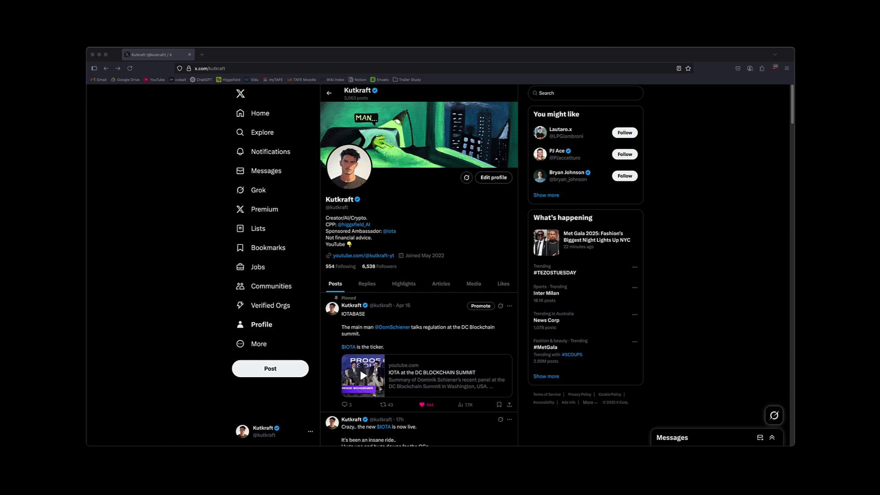
Open the reposted IOTA Wallet profile-import guide on X and bring up its full text
{"action": "scroll", "coordinate": [461, 248], "scroll_direction": "down", "scroll_amount": 10}
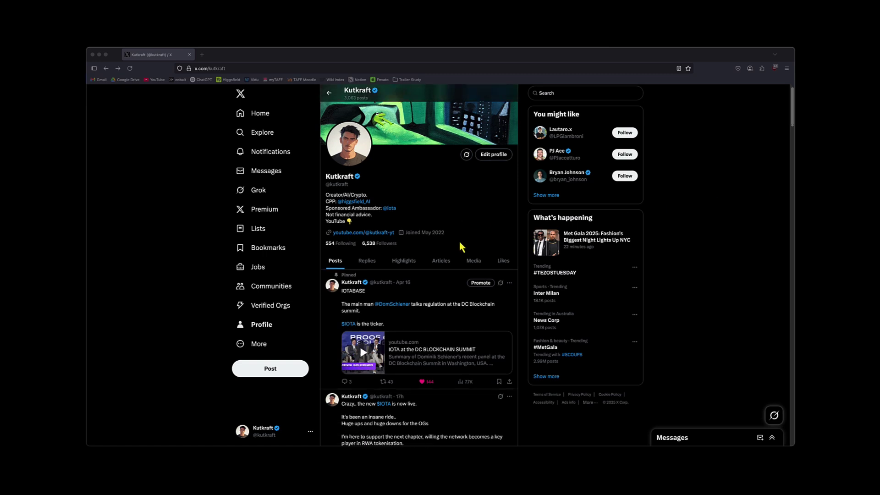
{"action": "scroll", "coordinate": [460, 247], "scroll_direction": "down", "scroll_amount": 5}
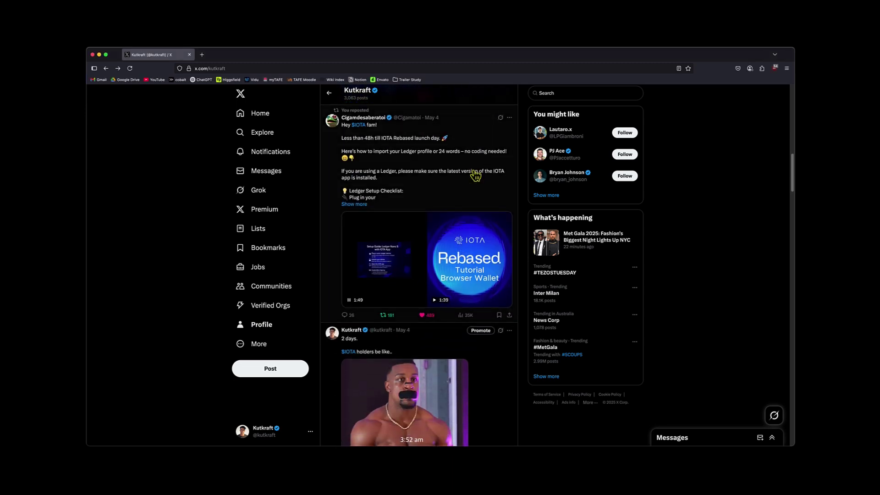
{"action": "left_click", "coordinate": [476, 176]}
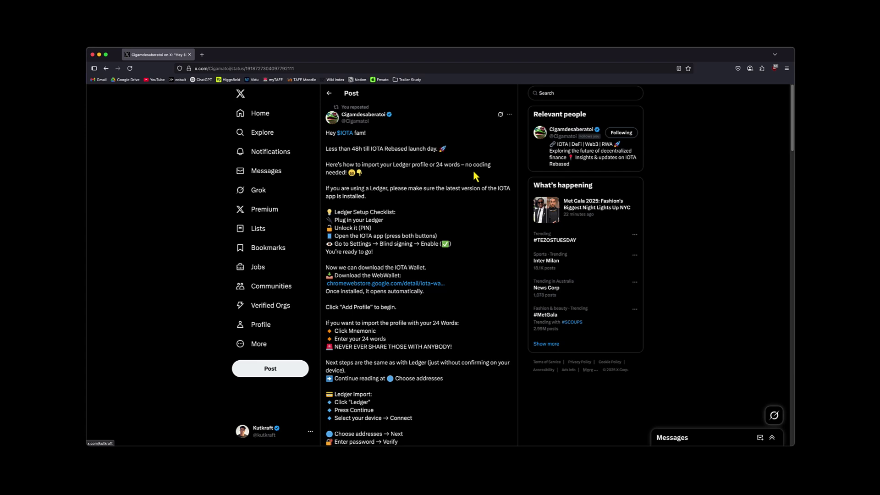
{"action": "scroll", "coordinate": [472, 265], "scroll_direction": "down", "scroll_amount": 10}
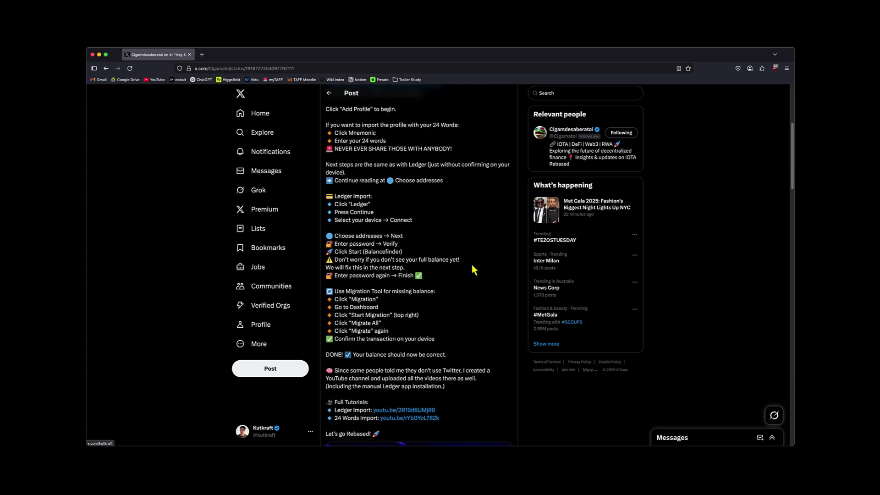
{"action": "scroll", "coordinate": [474, 270], "scroll_direction": "up", "scroll_amount": 1}
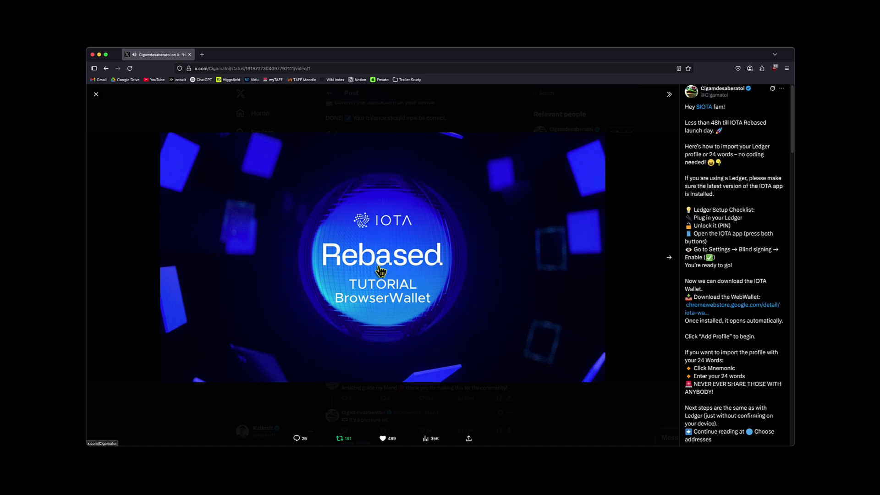
{"action": "left_click", "coordinate": [97, 98]}
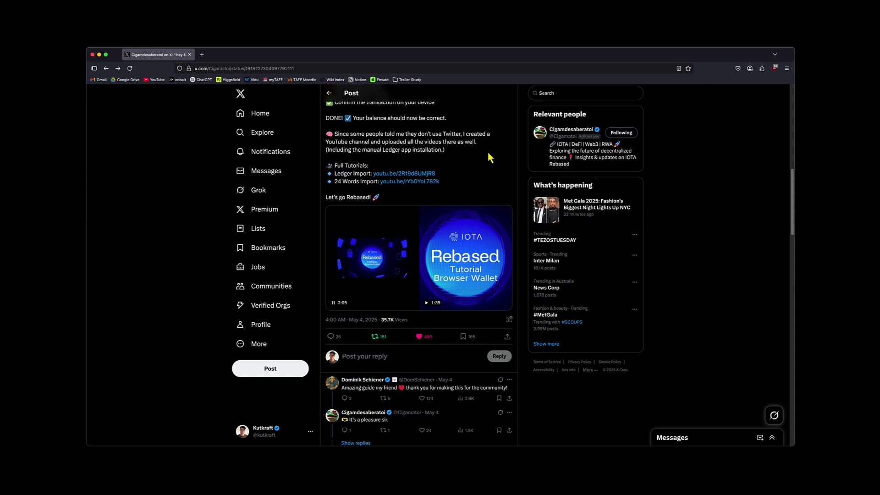
{"action": "scroll", "coordinate": [488, 157], "scroll_direction": "up", "scroll_amount": 5}
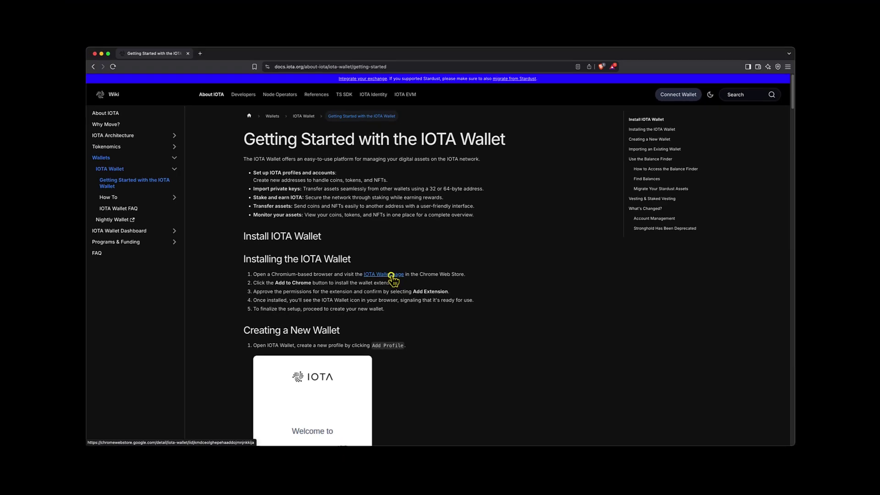
Add the IOTA Wallet extension to Brave from its Chrome Web Store page
{"action": "left_click", "coordinate": [449, 200]}
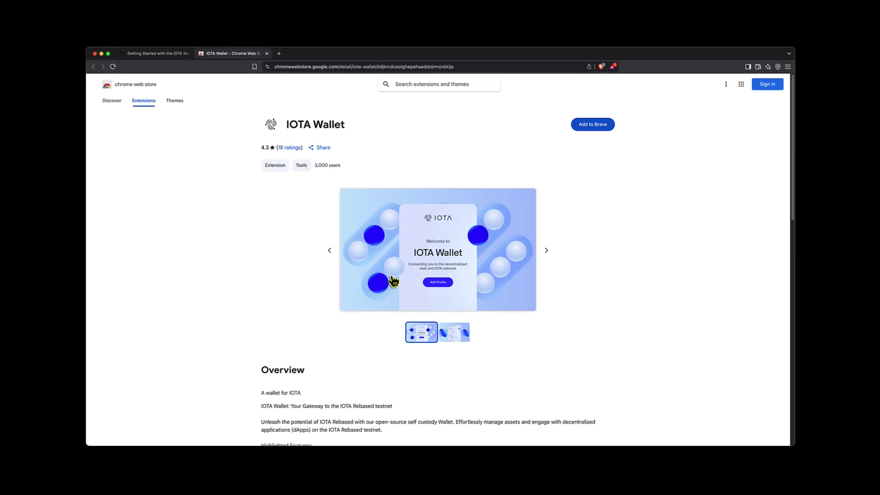
{"action": "left_click", "coordinate": [604, 127]}
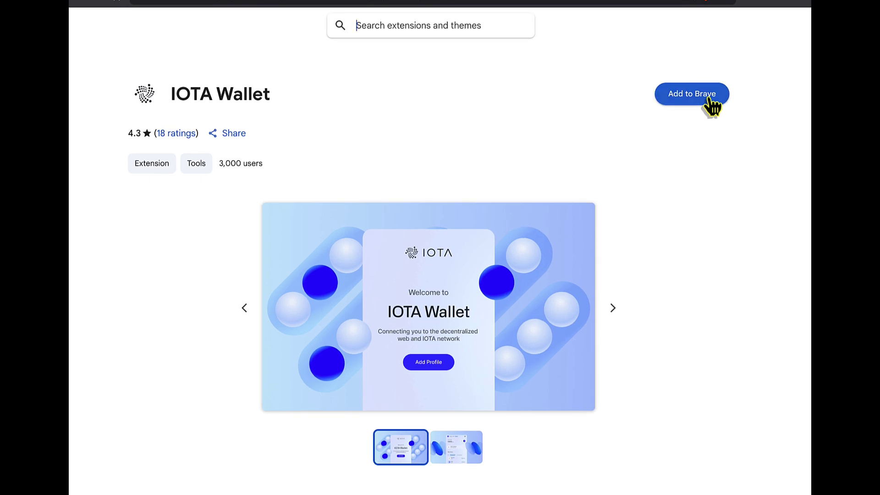
{"action": "left_click", "coordinate": [709, 97]}
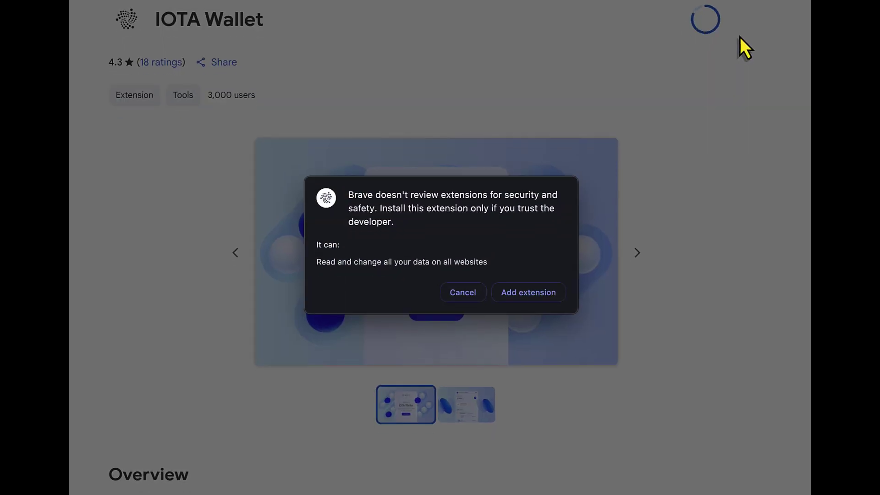
{"action": "left_click", "coordinate": [543, 298]}
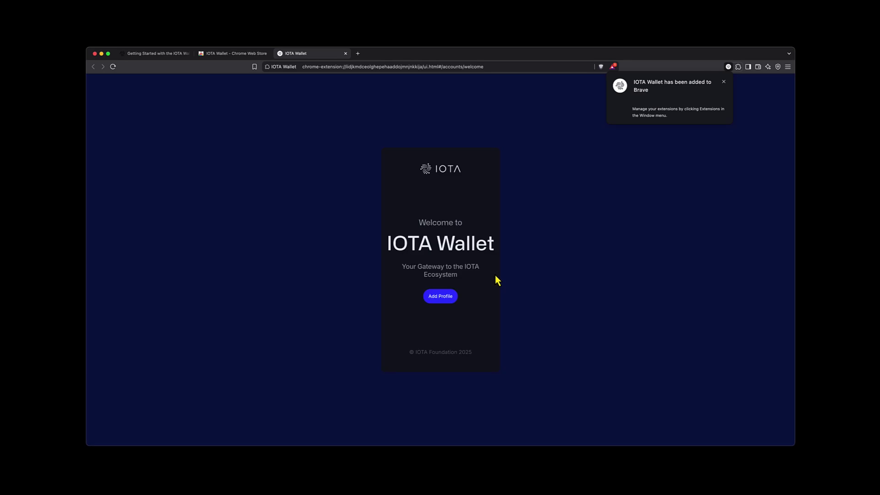
Go to Add Profile to see the Create New, Mnemonic, Private Key, Seed and Ledger options
{"action": "left_click", "coordinate": [495, 275]}
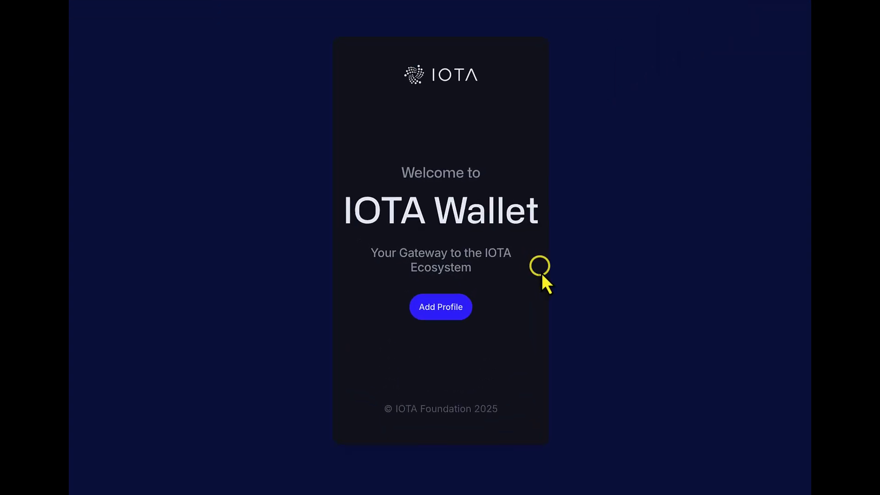
{"action": "left_click", "coordinate": [456, 318]}
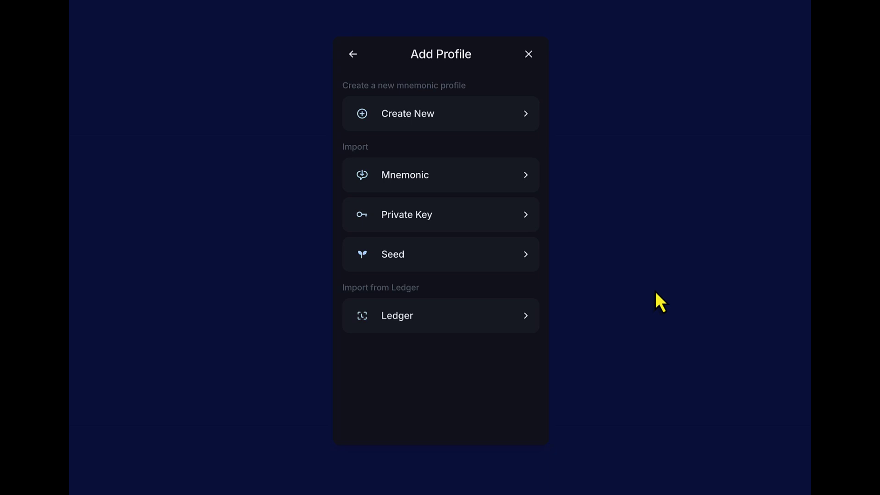
Choose Mnemonic import and enter the 24-word recovery phrase
{"action": "left_click", "coordinate": [487, 190]}
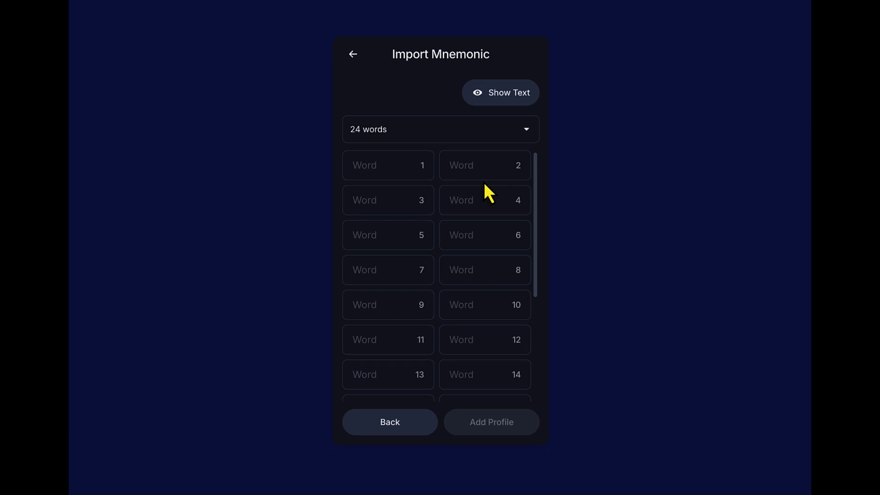
{"action": "mouse_move", "coordinate": [534, 182]}
{"action": "left_mouse_down"}
{"action": "mouse_move", "coordinate": [541, 310]}
{"action": "mouse_move", "coordinate": [547, 185]}
{"action": "left_mouse_up"}
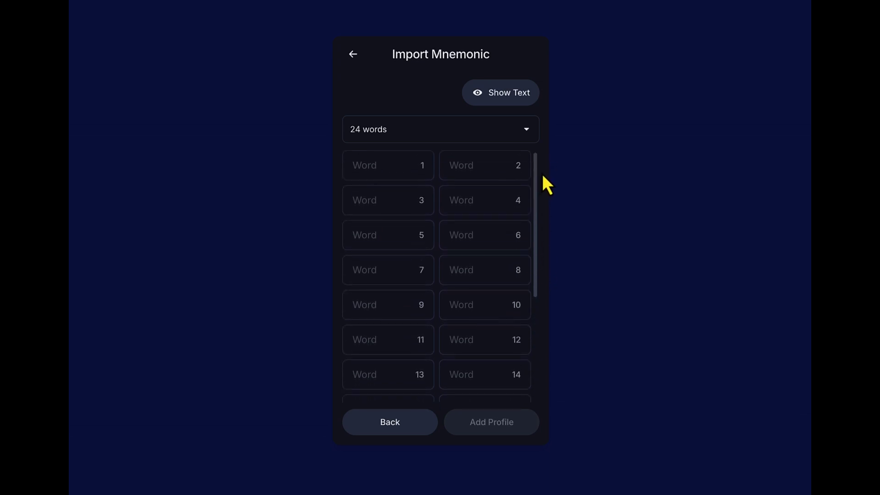
{"action": "left_click", "coordinate": [407, 163]}
{"action": "type", "text": "••••• •••••• •••••• ••••••• ••••••• ••••• •••••• •••• ••••••• ••••• •••••• •••• •••• •••• "}
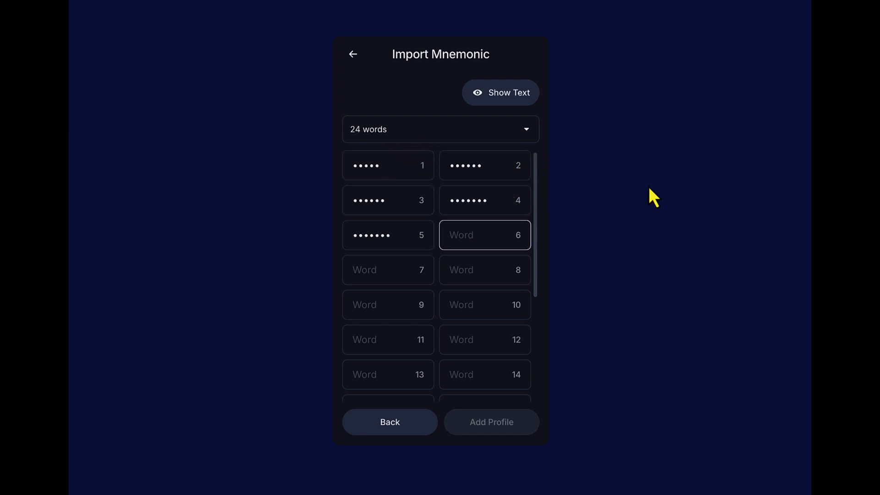
{"action": "type", "text": "••••••• •••• •••• •••••• •••••• •••• ••••• ••• •••• •••••"}
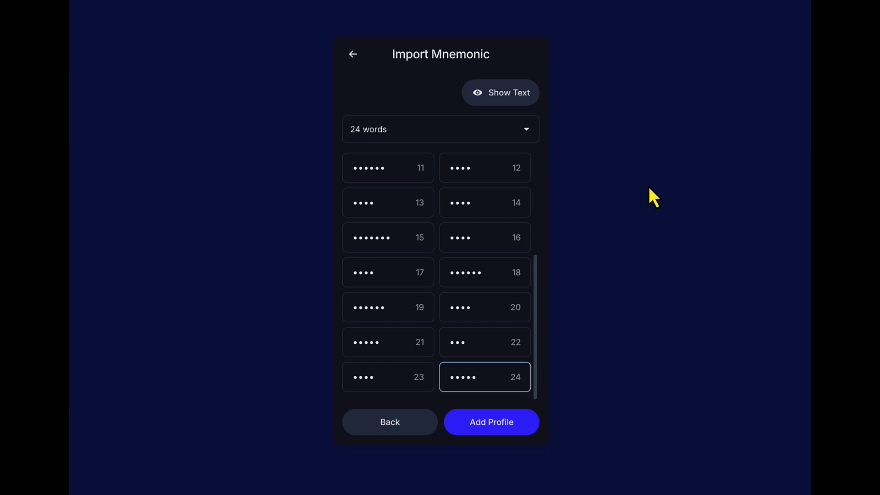
Submit the recovery phrase and enter the same wallet password in both password fields
{"action": "left_click", "coordinate": [508, 428]}
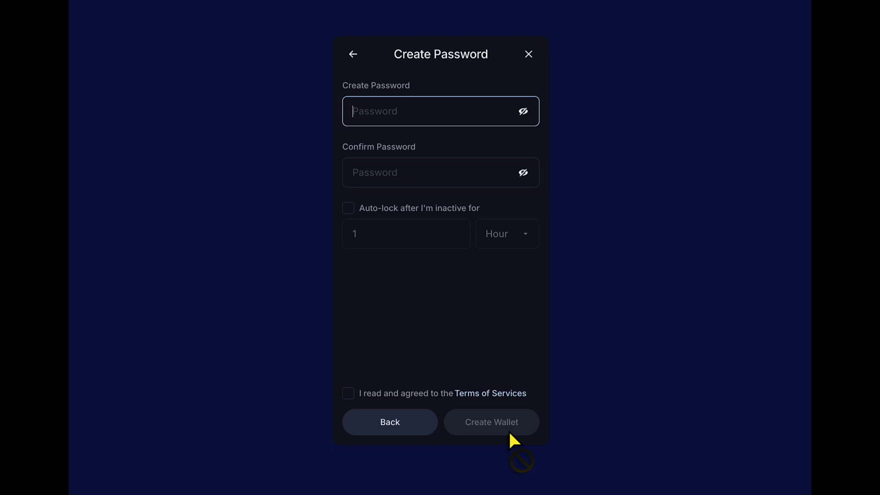
{"action": "type", "text": "••••••••••••••"}
{"action": "key", "text": "Tab"}
{"action": "type", "text": "••••••••••••••"}
{"action": "key", "text": "ctrl+a"}
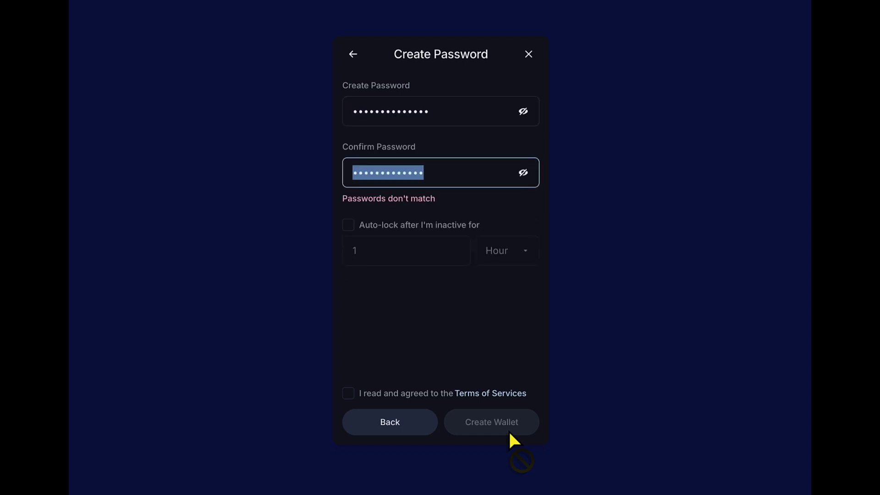
{"action": "type", "text": "••••••••••••••"}
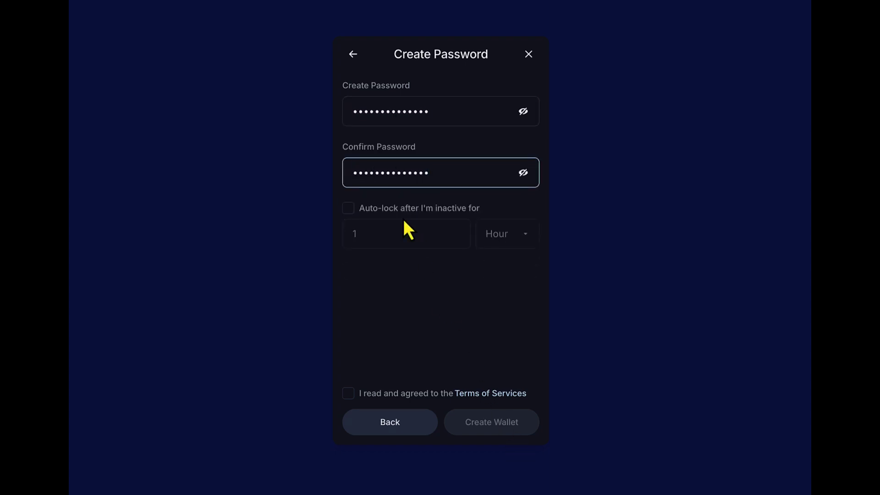
Accept the terms, create the wallet and run Balance Finder to show the 1,069 IOTA account
{"action": "left_click", "coordinate": [350, 394]}
{"action": "left_click", "coordinate": [504, 433]}
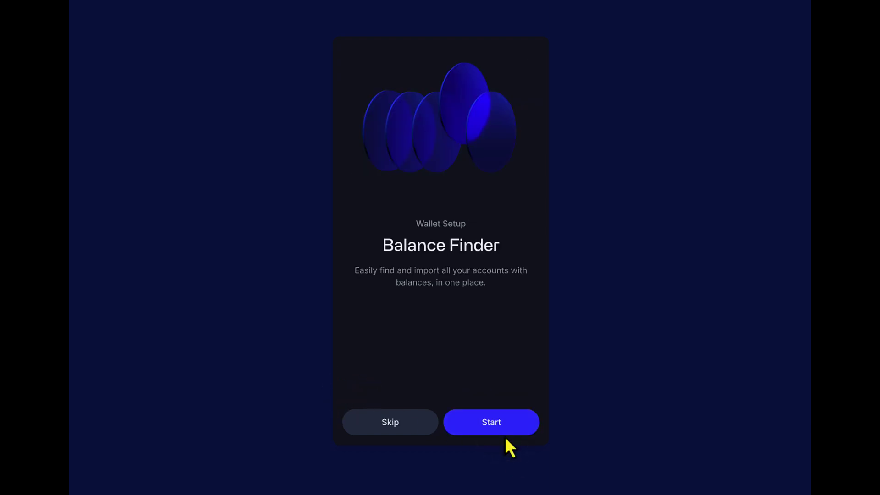
{"action": "left_click", "coordinate": [511, 434]}
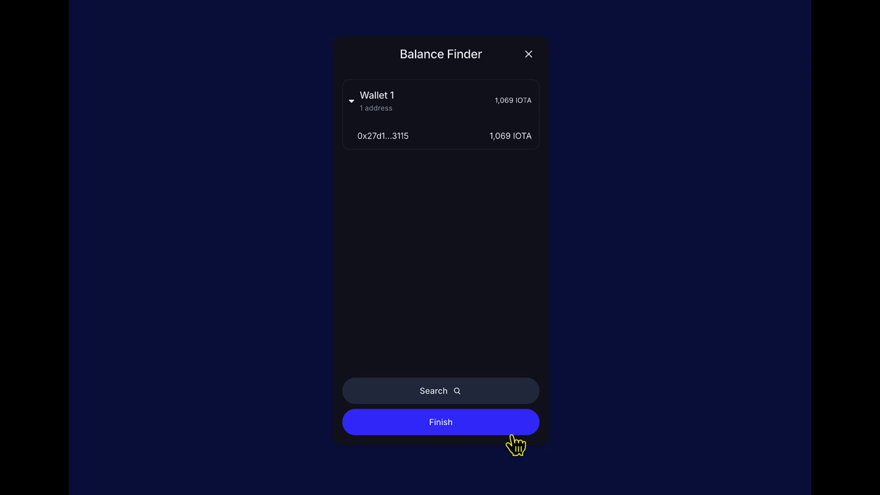
{"action": "left_click", "coordinate": [501, 424]}
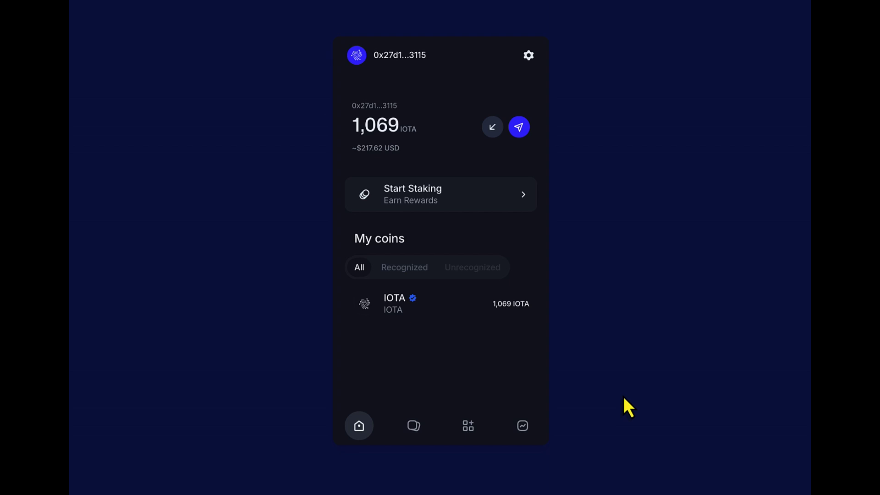
Start staking and scroll the Select a Validator list down to DLT.GREEN
{"action": "left_click", "coordinate": [510, 206]}
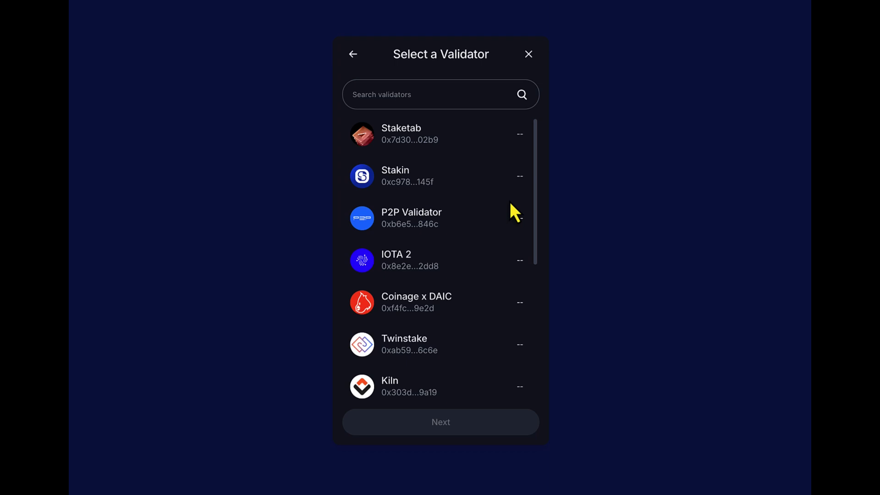
{"action": "left_click_drag", "start_coordinate": [535, 201], "coordinate": [544, 343]}
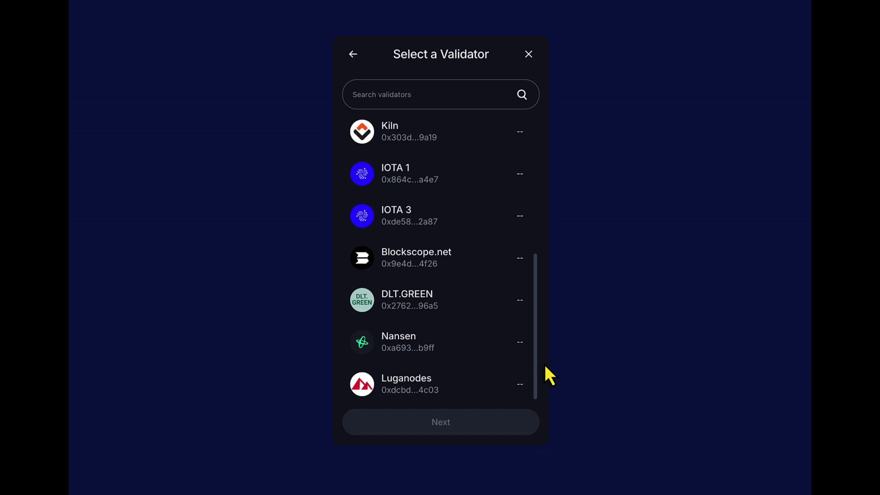
Select DLT.GREEN and continue to its Stake IOTA form with 10% commission
{"action": "left_click", "coordinate": [433, 306]}
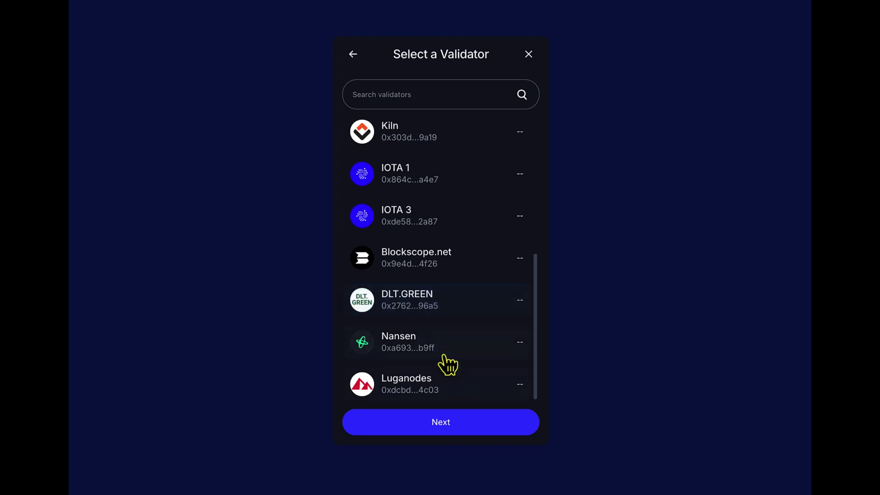
{"action": "left_click", "coordinate": [457, 420]}
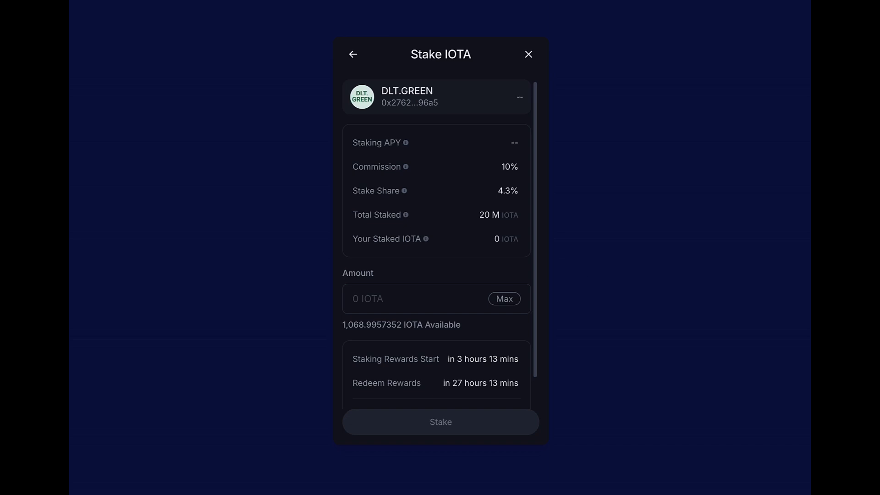
{"action": "mouse_move", "coordinate": [407, 146]}
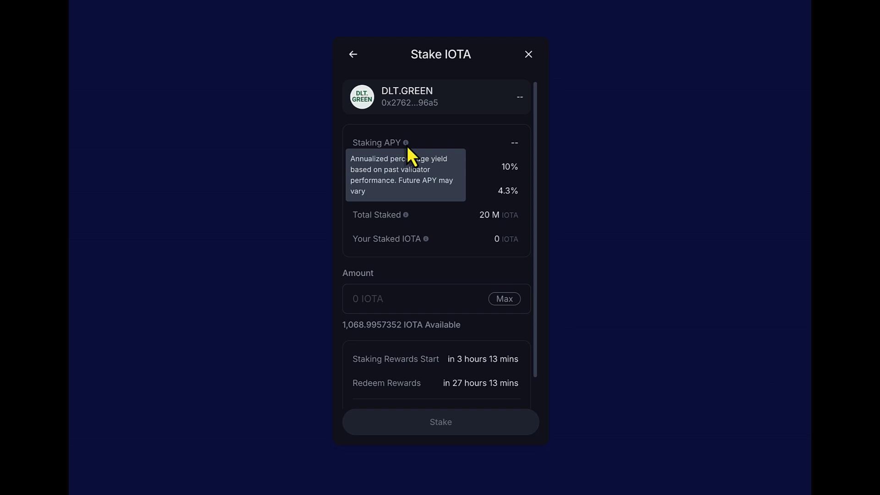
{"action": "mouse_move", "coordinate": [407, 172]}
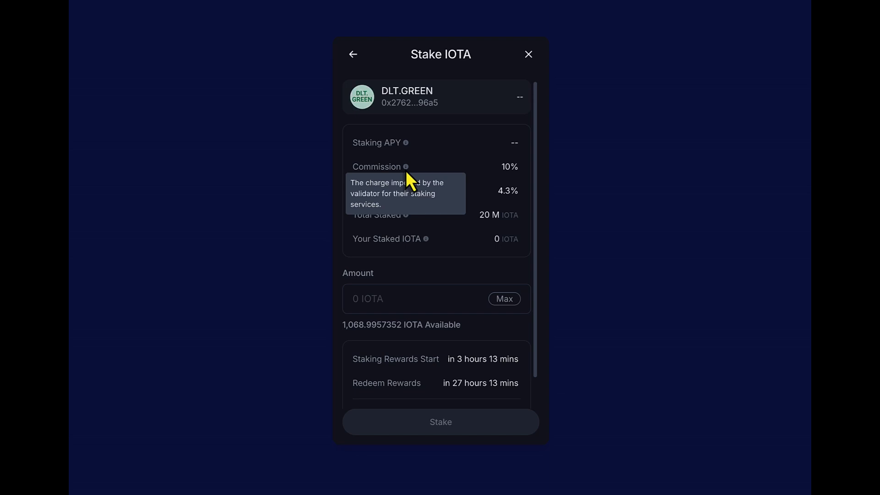
{"action": "mouse_move", "coordinate": [405, 196]}
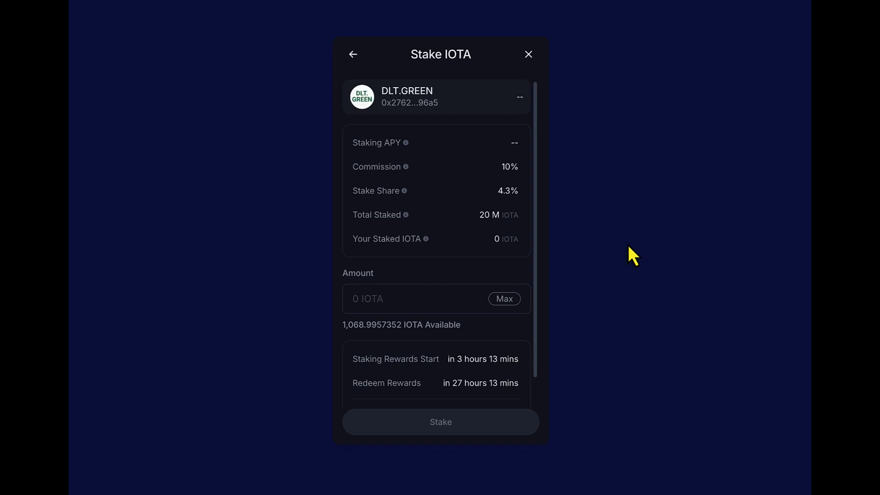
Stake 100 IOTA with DLT.GREEN, checking the gas fee before submitting
{"action": "left_click", "coordinate": [440, 298]}
{"action": "type", "text": "100 IOTA"}
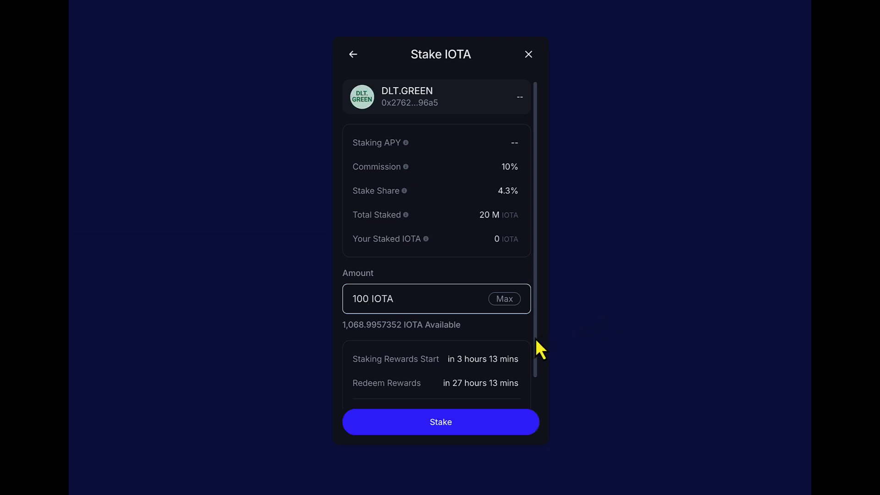
{"action": "left_click_drag", "start_coordinate": [535, 339], "coordinate": [538, 373]}
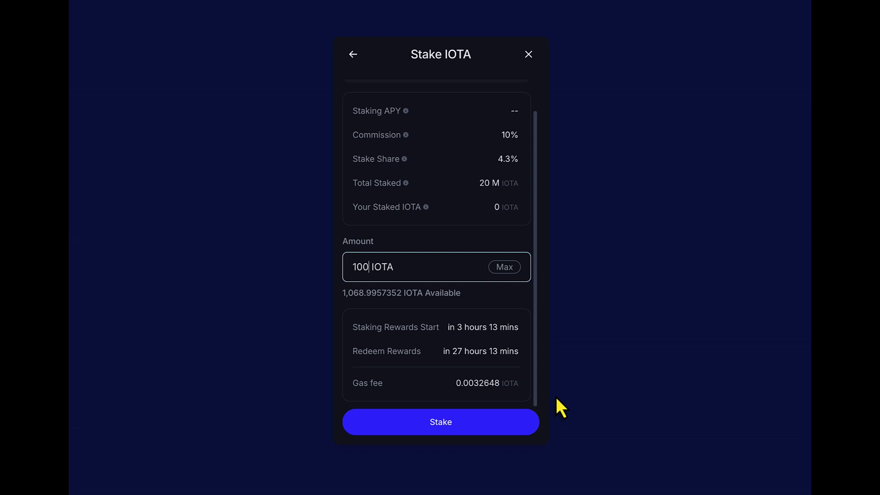
{"action": "left_click", "coordinate": [495, 424]}
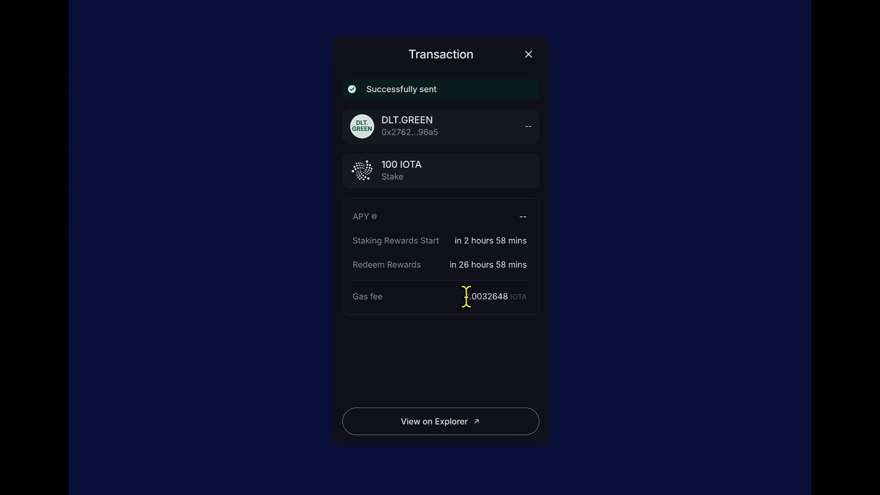
Copy the 0.0032648 IOTA gas fee value from the Transaction dialog
{"action": "left_click_drag", "start_coordinate": [465, 296], "coordinate": [509, 296]}
{"action": "right_click", "coordinate": [506, 298]}
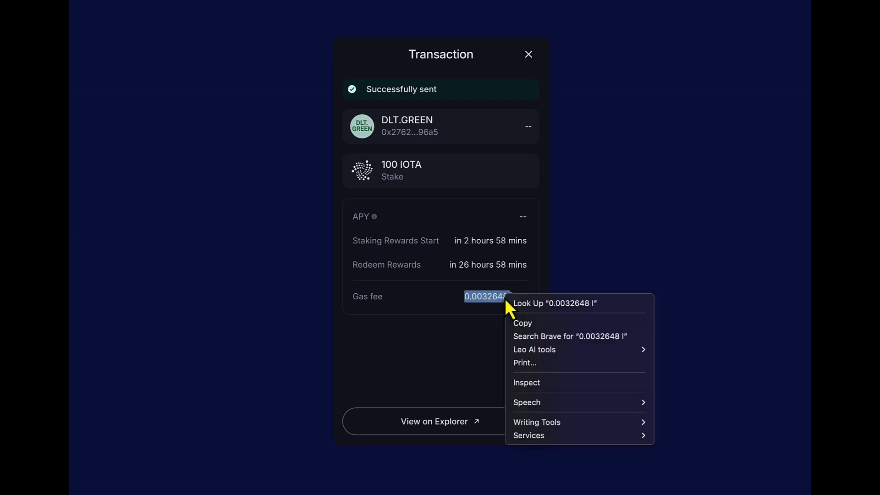
{"action": "left_click", "coordinate": [518, 323]}
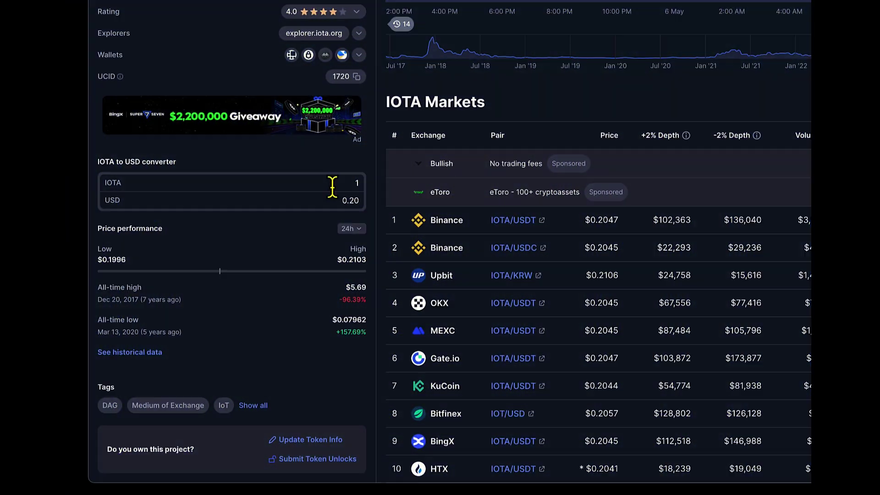
Paste the 0.0032648 IOTA gas fee into the converter and select the resulting ~0.00067 USD value
{"action": "double_click", "coordinate": [335, 186]}
{"action": "key", "text": "ctrl+v"}
{"action": "double_click", "coordinate": [338, 201]}
{"action": "left_click", "coordinate": [346, 200]}
{"action": "left_click", "coordinate": [350, 200]}
{"action": "left_click", "coordinate": [356, 201]}
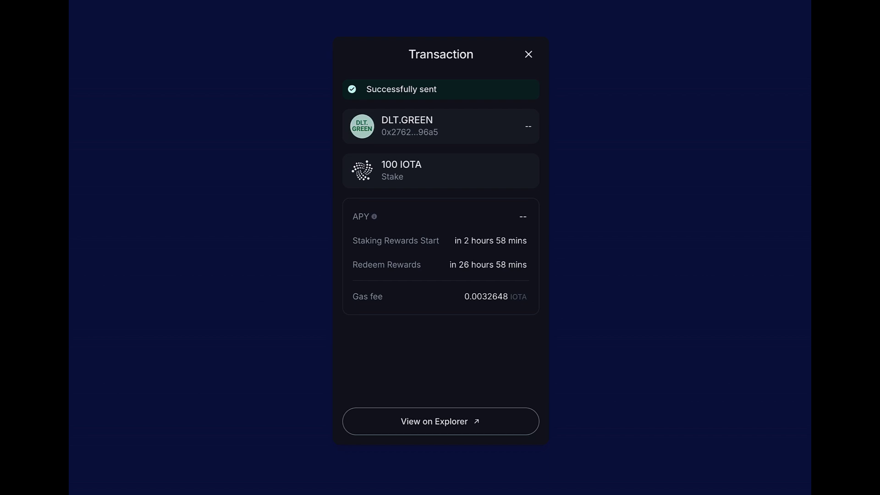
Close the Transaction summary dialog to go back to the wallet dashboard
{"action": "left_click", "coordinate": [529, 55]}
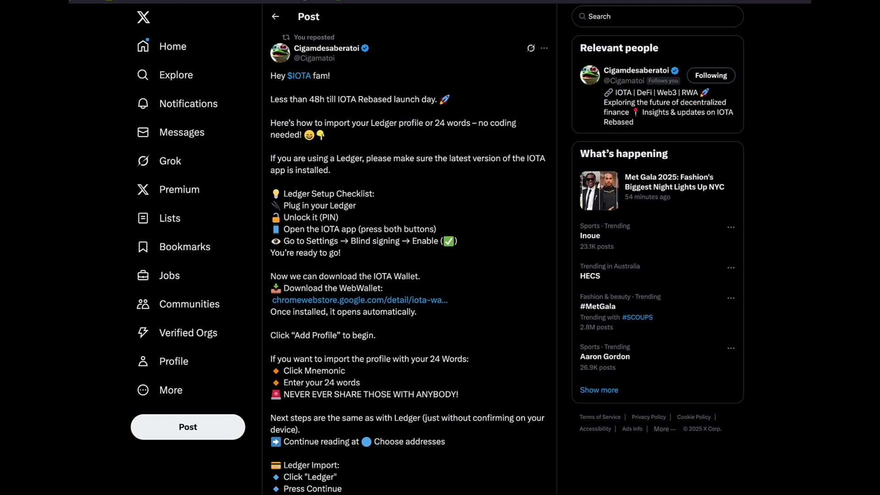
{"action": "scroll", "coordinate": [499, 354], "scroll_direction": "down", "scroll_amount": 5}
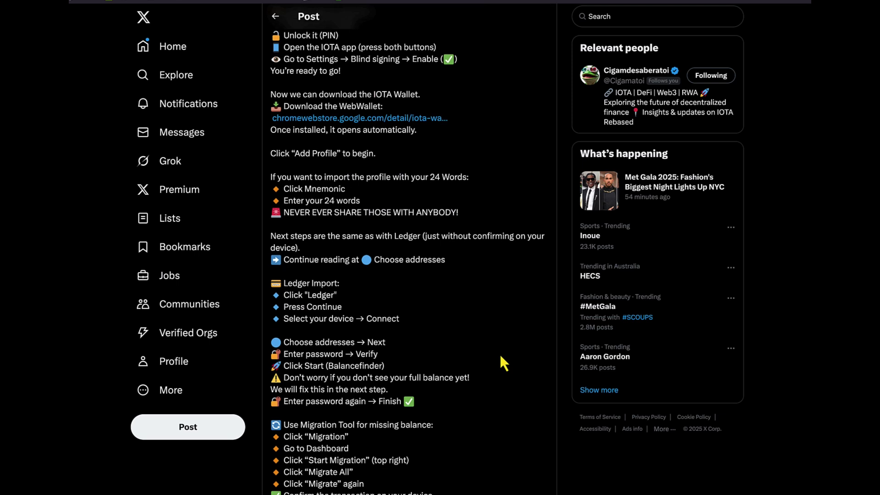
{"action": "scroll", "coordinate": [500, 354], "scroll_direction": "down", "scroll_amount": 8}
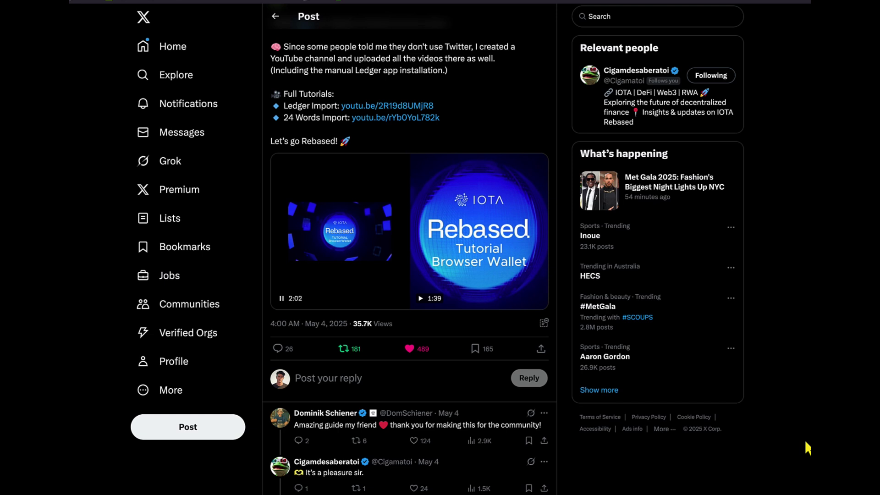
{"action": "scroll", "coordinate": [806, 443], "scroll_direction": "up", "scroll_amount": 15}
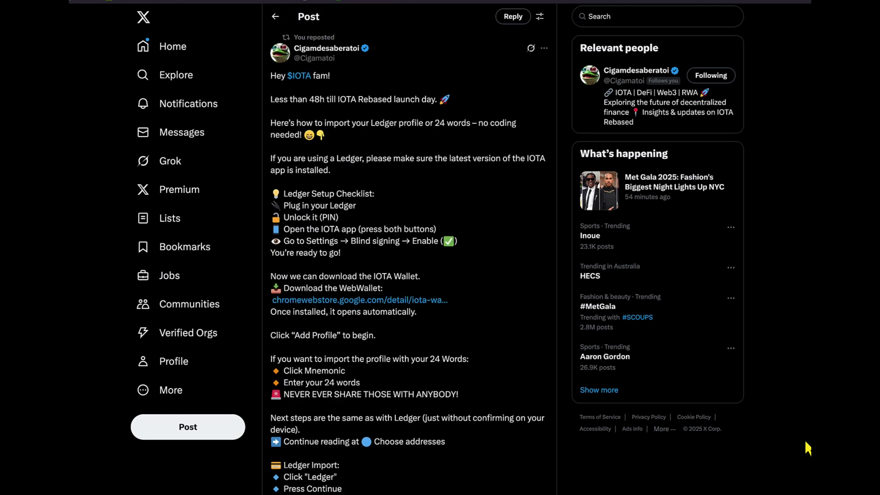